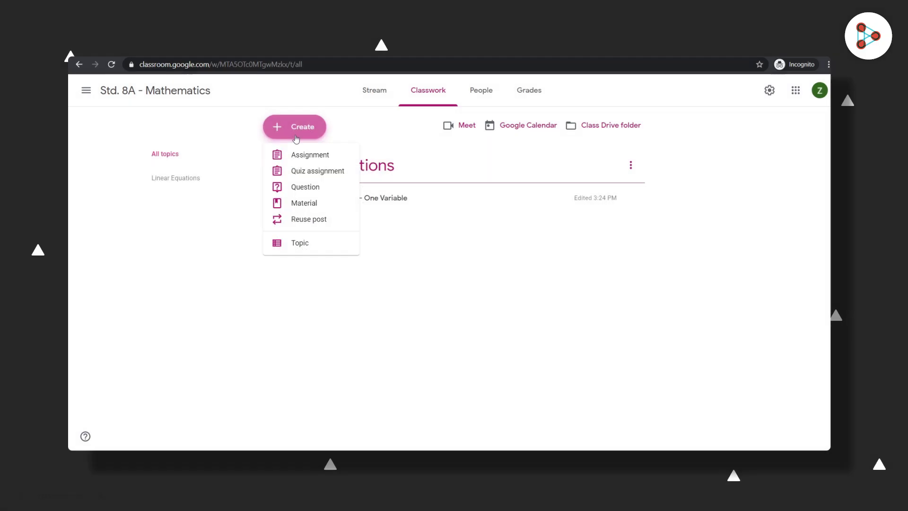
Create an assignment titled "What does the word 'Linear' mean?" with the instructions "Explain using text and images."
click(296, 142)
click(296, 141)
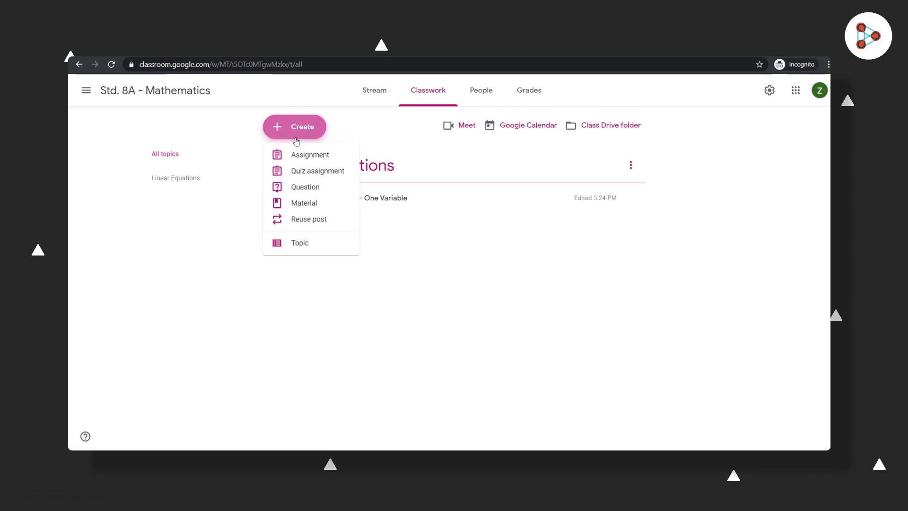
click(297, 160)
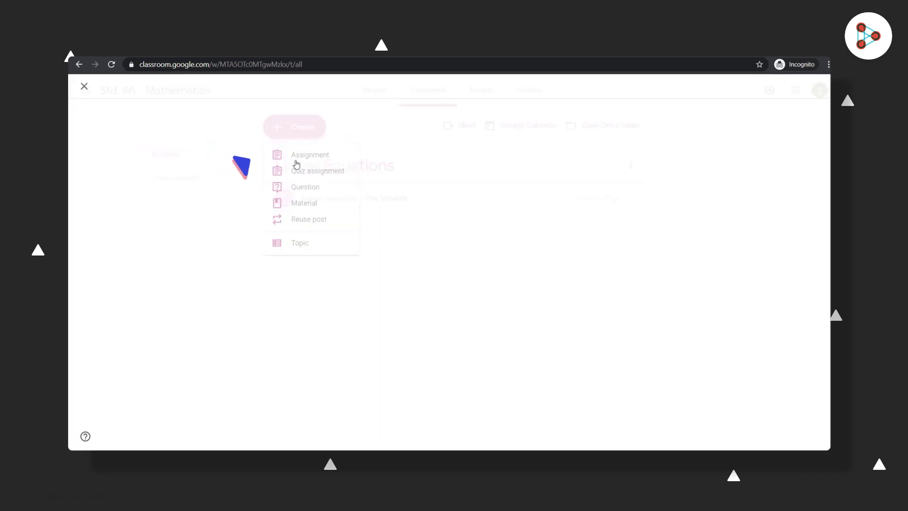
text(What does the word 'Linear' mean?)
click(155, 185)
text(Explain using text and images.)
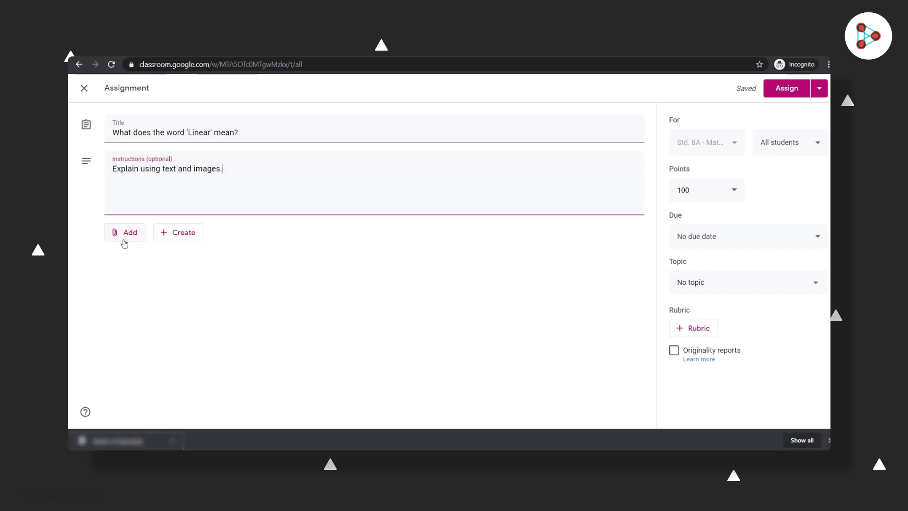
Attach the Assignment - Linear Equations document from Google Drive and have a copy made for each student
click(124, 240)
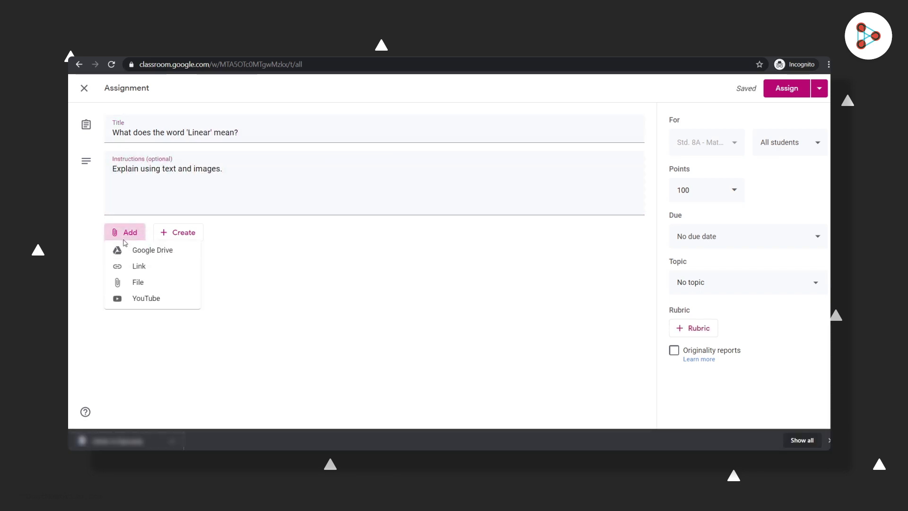
click(194, 255)
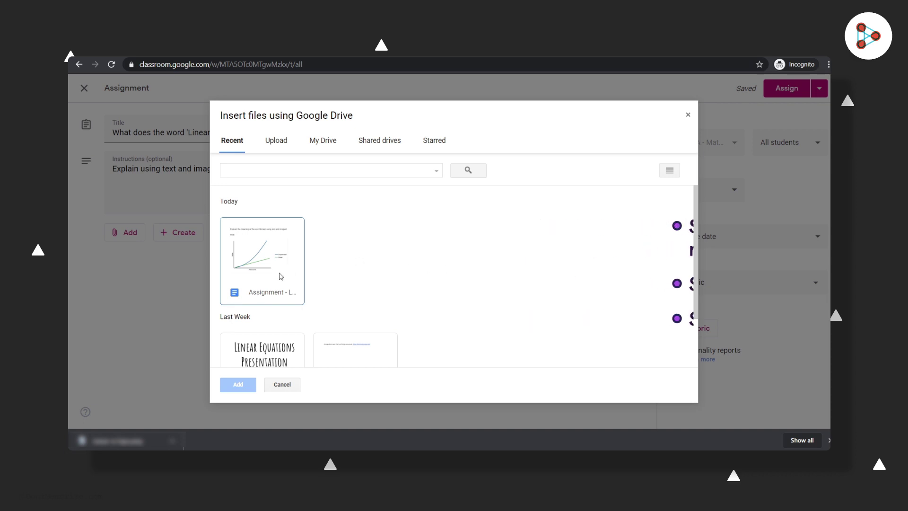
click(269, 264)
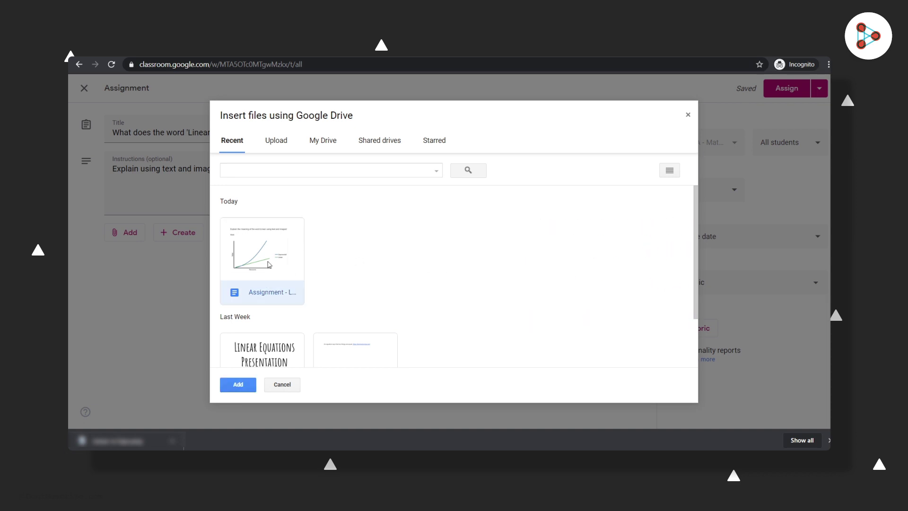
click(239, 389)
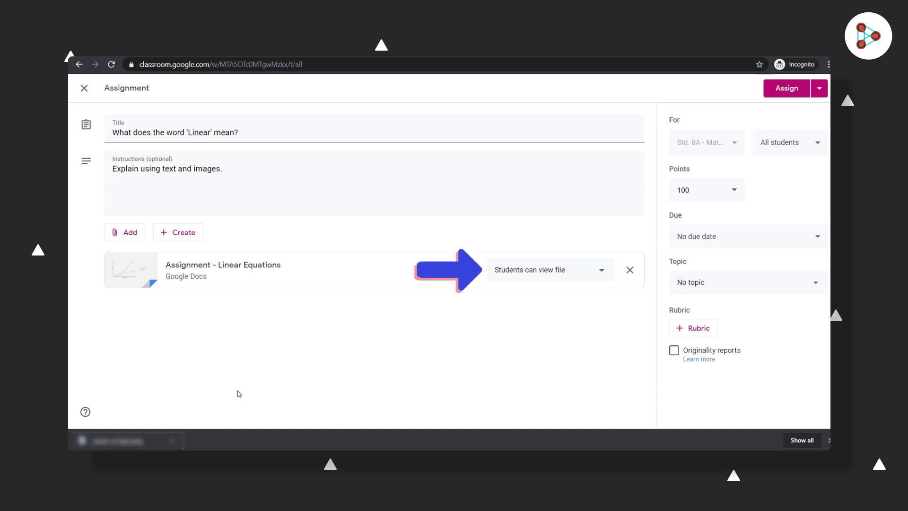
click(600, 274)
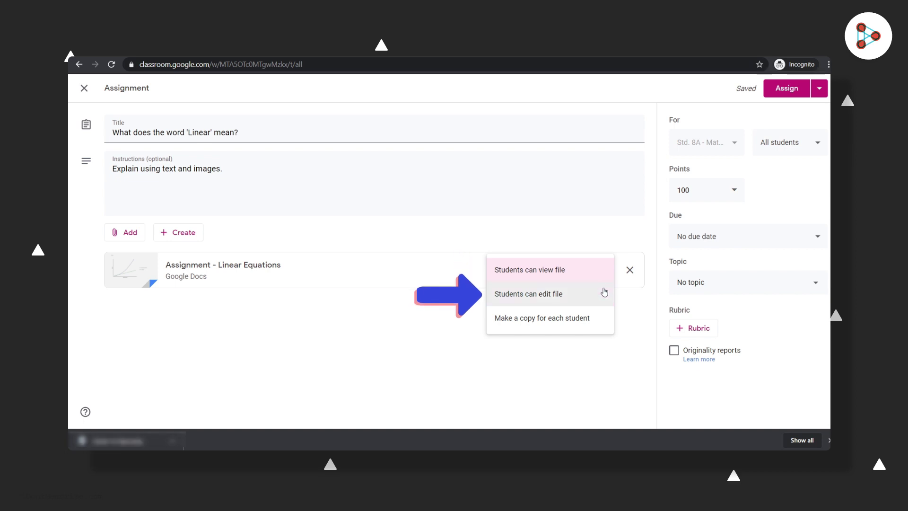
click(601, 318)
Set the assignment to 10 points, file it under the Linear Equations topic and assign it to the class
click(692, 190)
key(BackSpace)
click(817, 288)
click(710, 342)
click(787, 90)
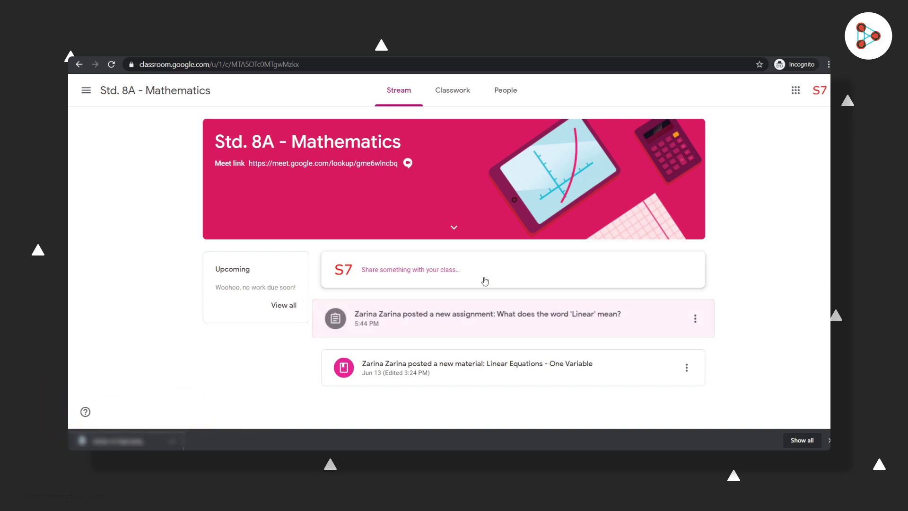
In the student account, open the 'Linear' assignment from the stream and turn in the attached document
click(485, 317)
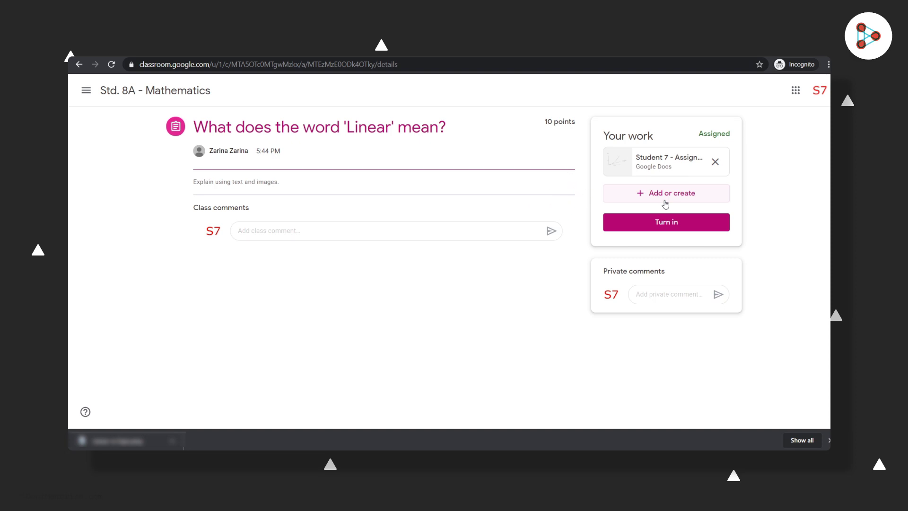
click(667, 232)
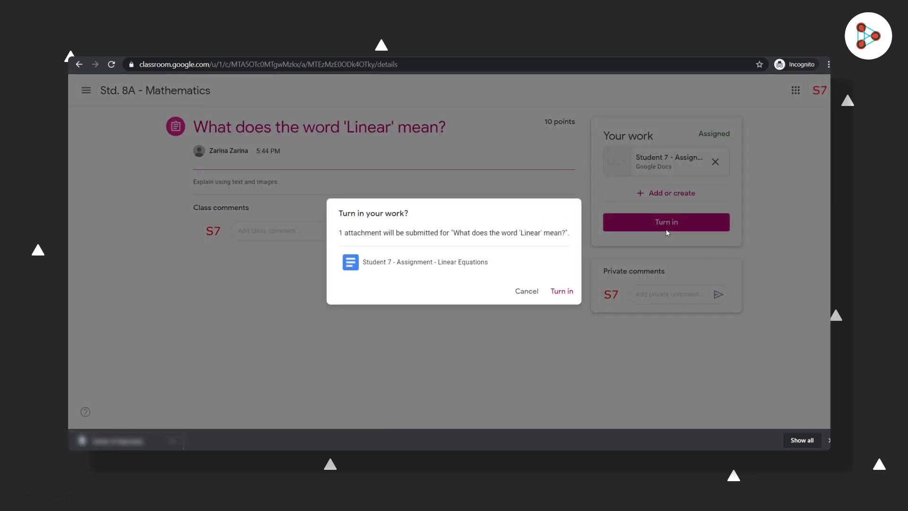
click(562, 293)
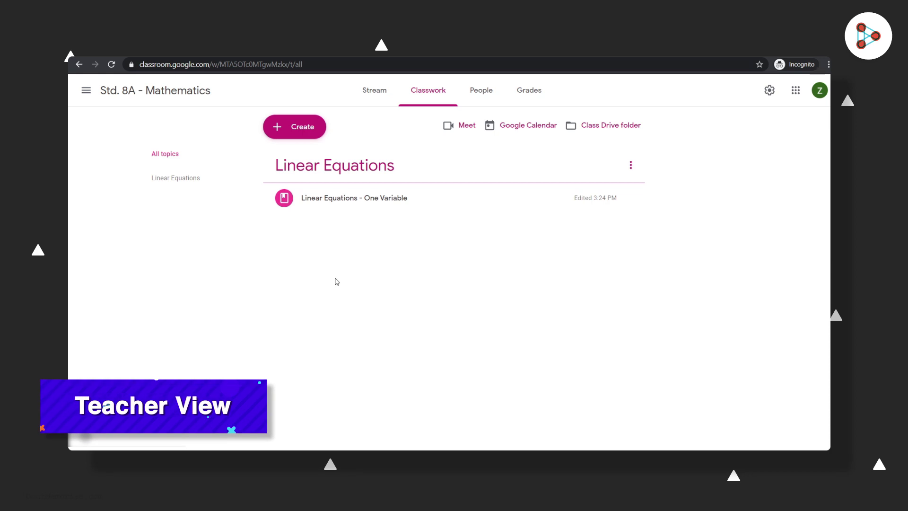
In the teacher account, create a question reading "2x + 5 = 13. Find the value of x."
click(295, 140)
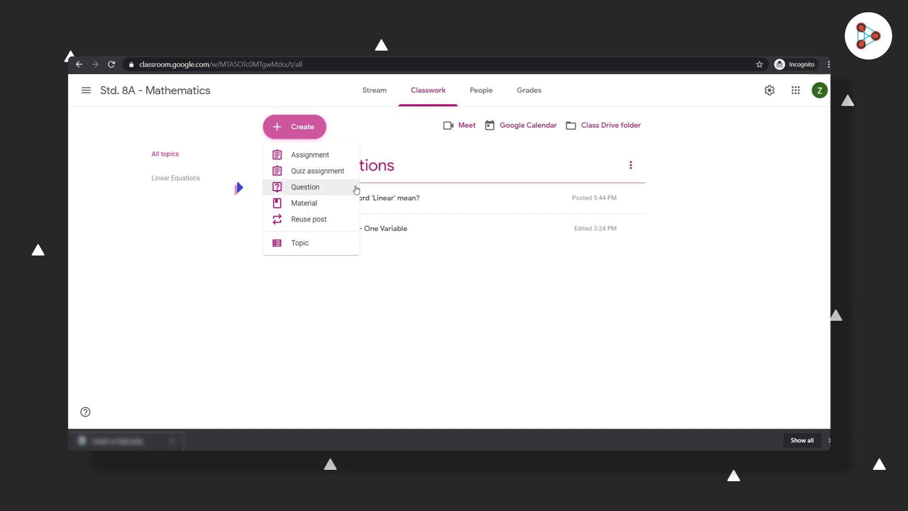
click(333, 187)
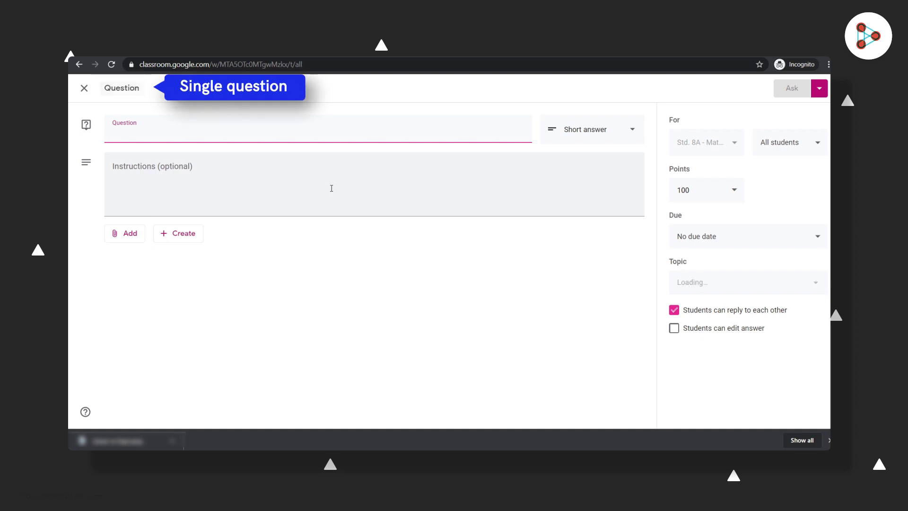
text(2x + 5 = 13. Find the value of x.)
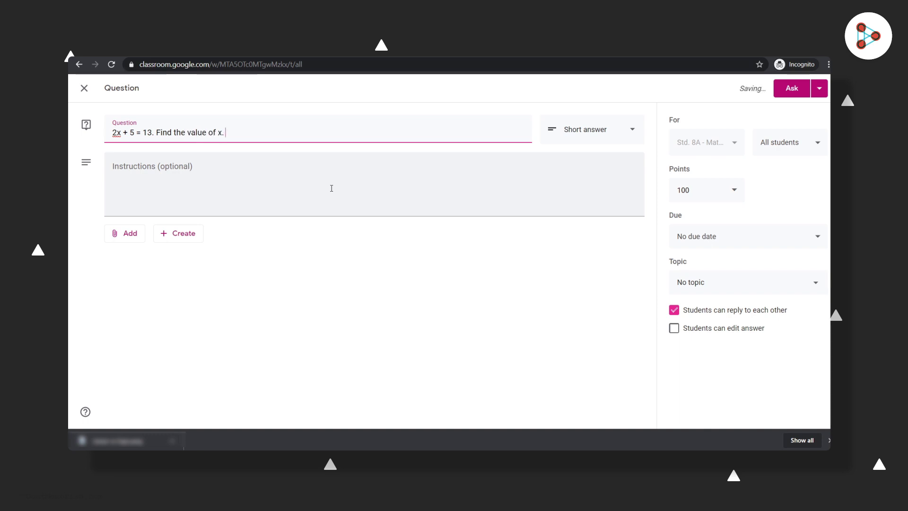
Make the question multiple choice with the answer options 4, 6, 8 and 10
click(636, 134)
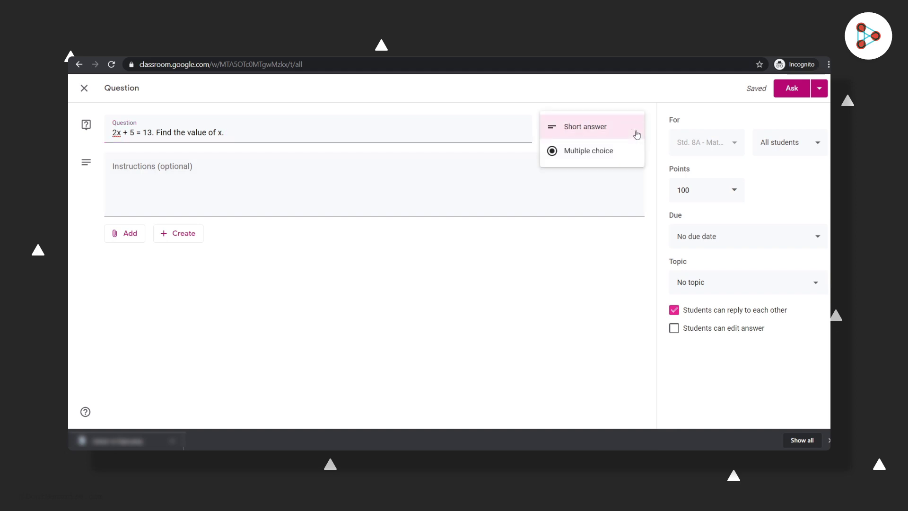
click(625, 157)
click(151, 233)
text(4)
click(147, 257)
text(6)
click(147, 287)
text(8)
click(145, 315)
text(10)
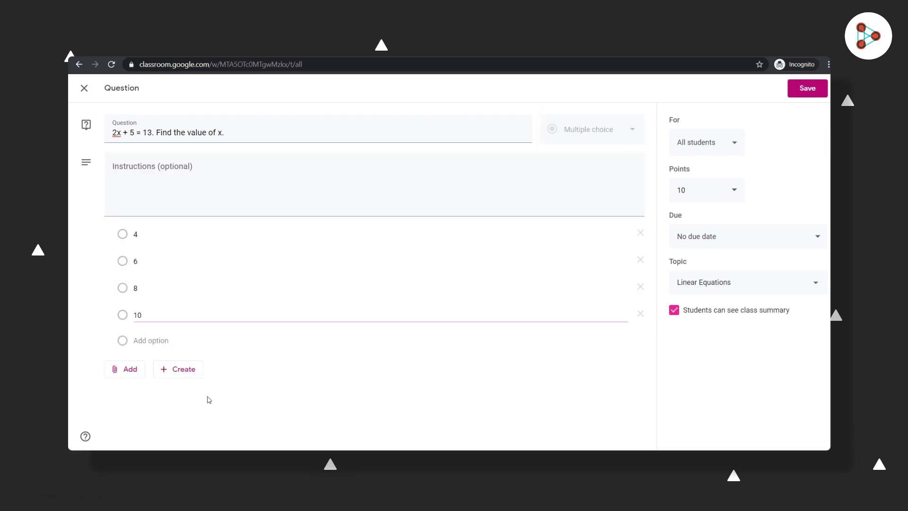
click(171, 373)
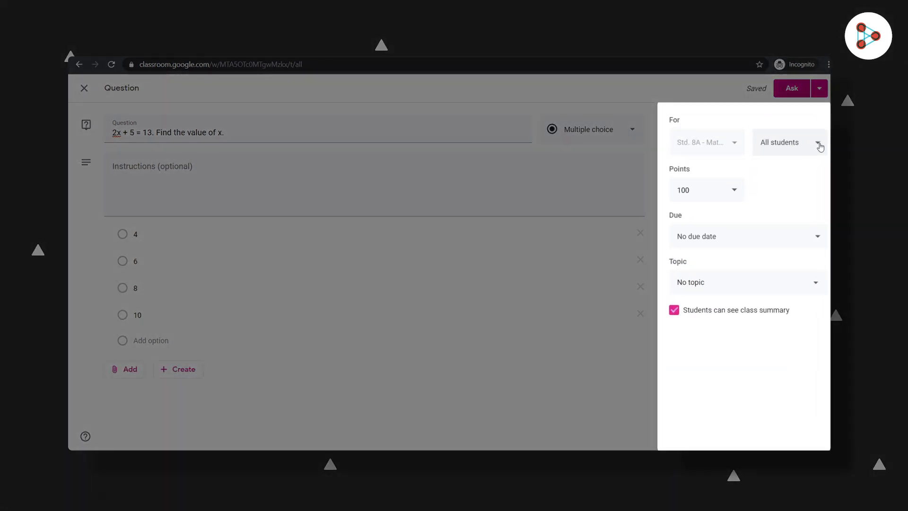
Keep all students as recipients, set the question to 10 points under the Linear Equations topic, and post it
click(820, 147)
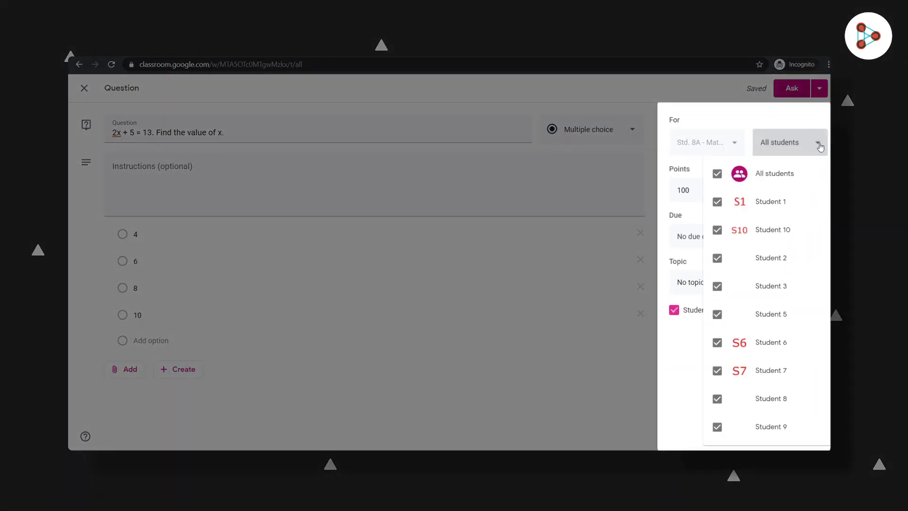
click(820, 147)
click(706, 195)
key(BackSpace)
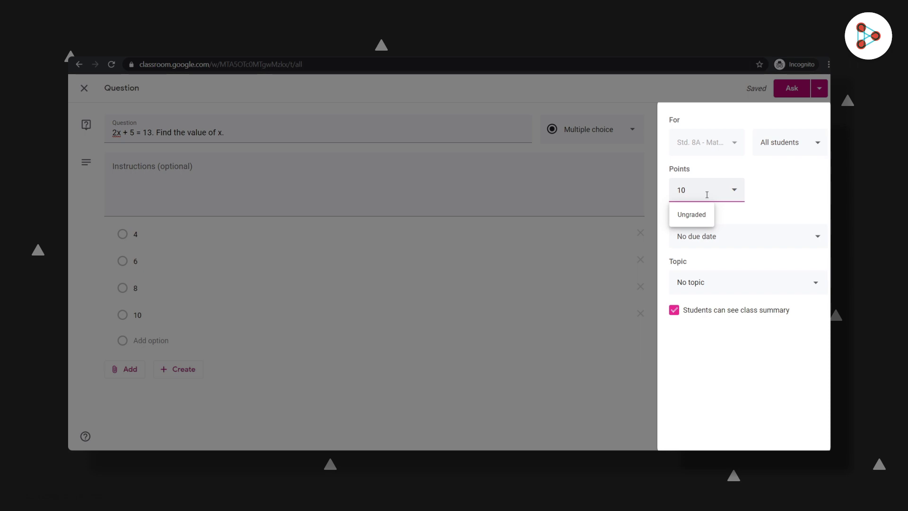
click(778, 192)
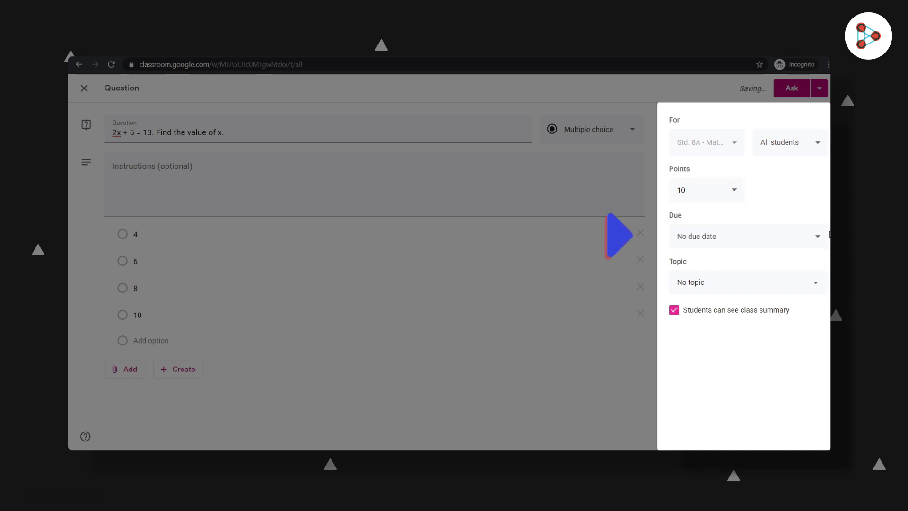
click(817, 285)
click(755, 344)
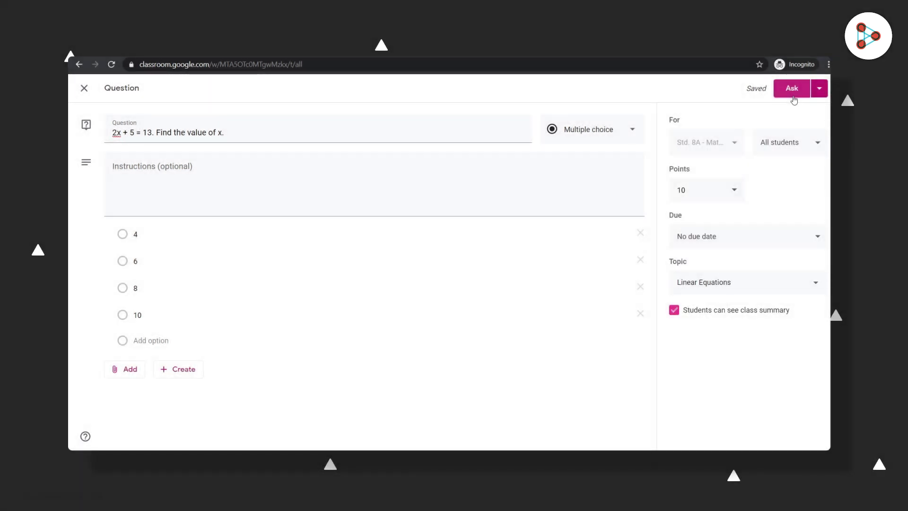
click(792, 90)
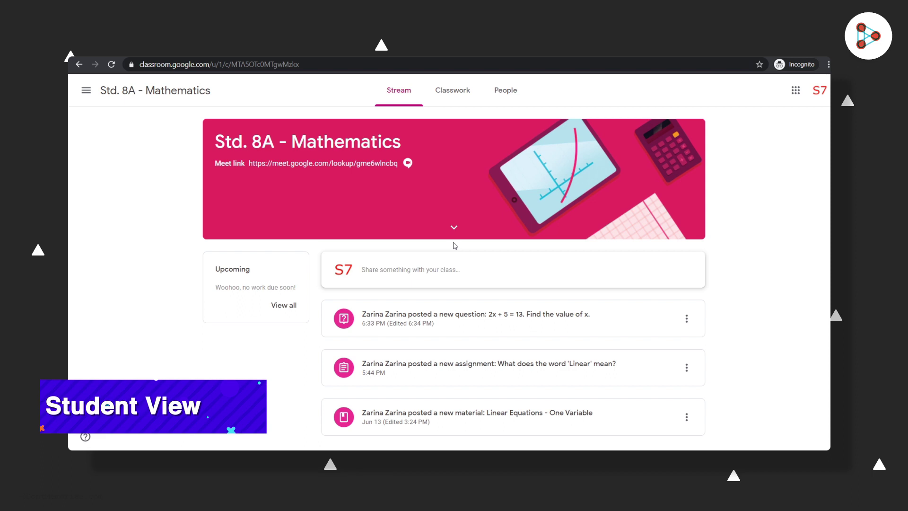
In the student account, open the 2x + 5 = 13 question, choose 8 as the answer and turn it in
click(485, 335)
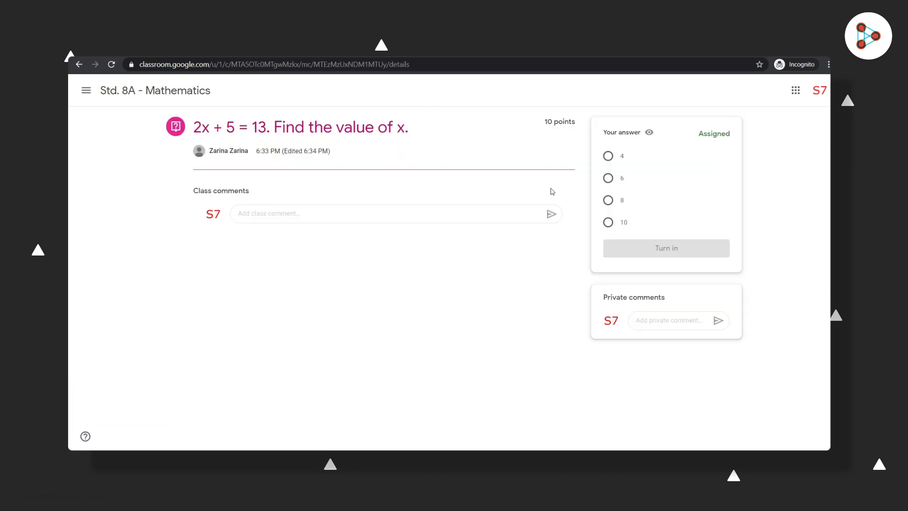
click(609, 201)
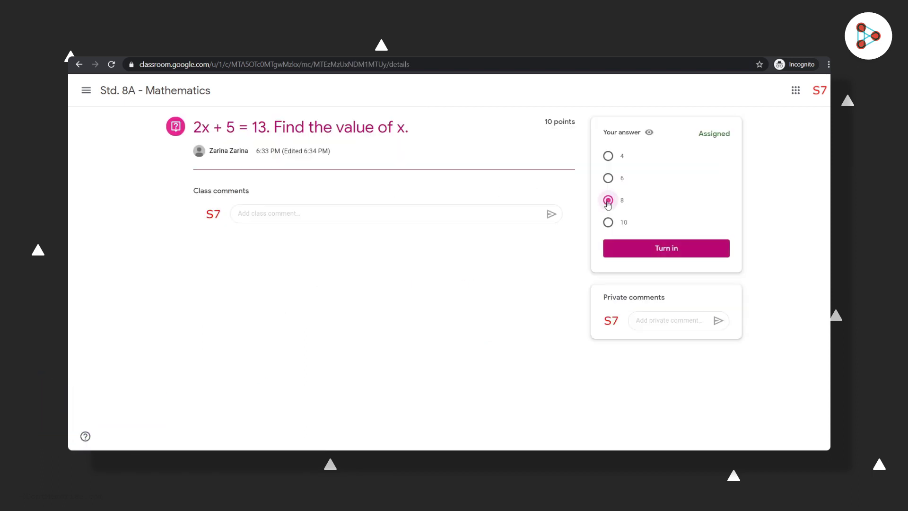
click(671, 256)
click(512, 292)
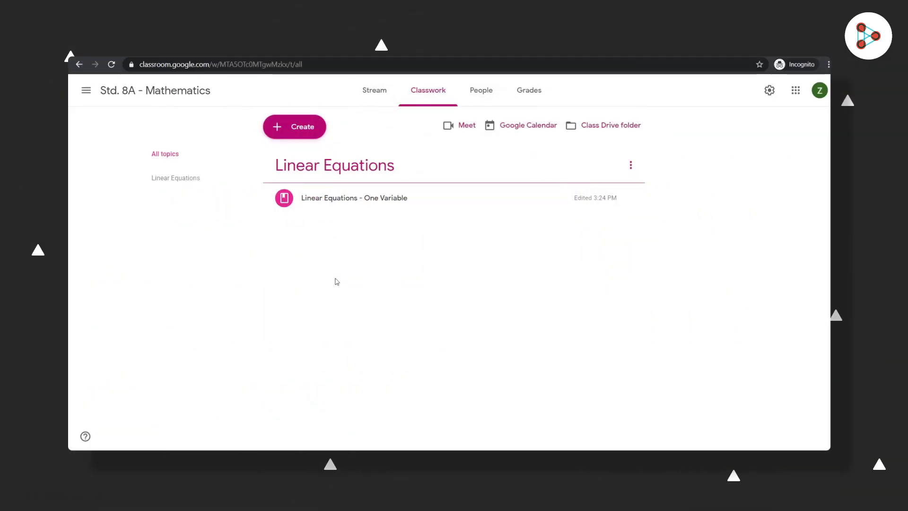
In the teacher account, open the choice of new classwork types for the Mathematics class
click(295, 127)
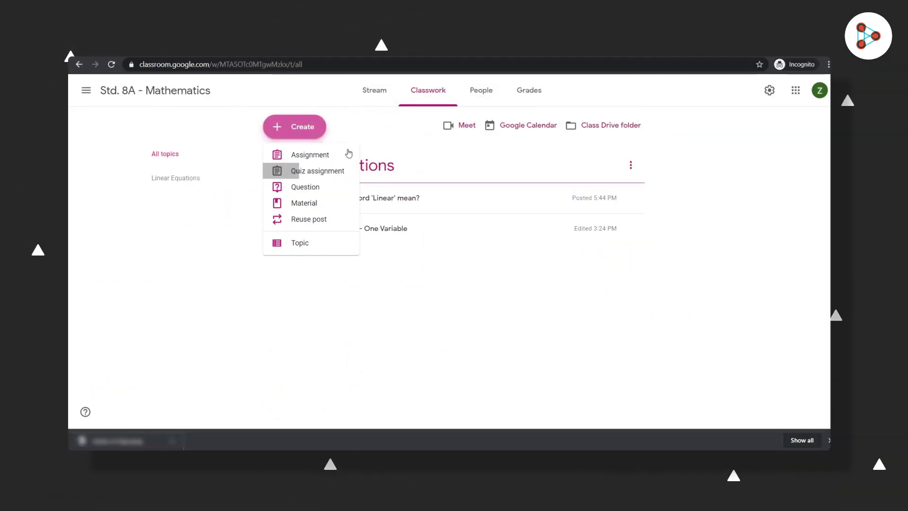